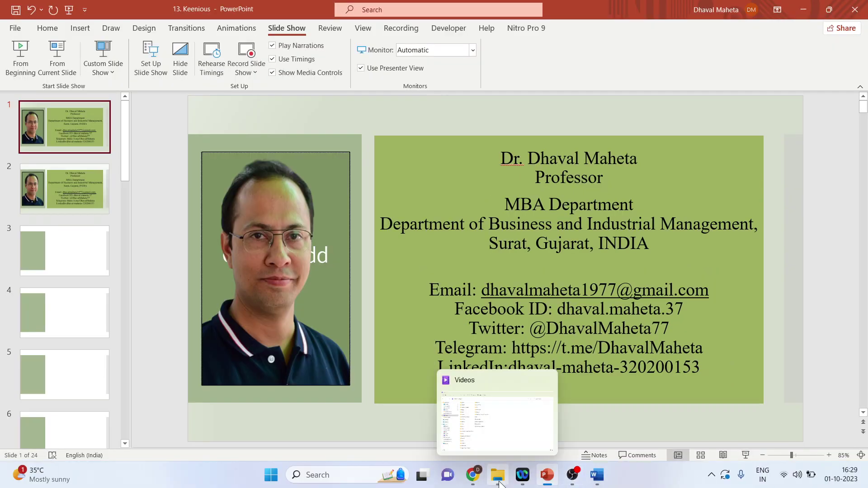
# Open aomni.com from the 'aomni ai' search results and reset the page zoom to 100%
pyautogui.click(471, 482)
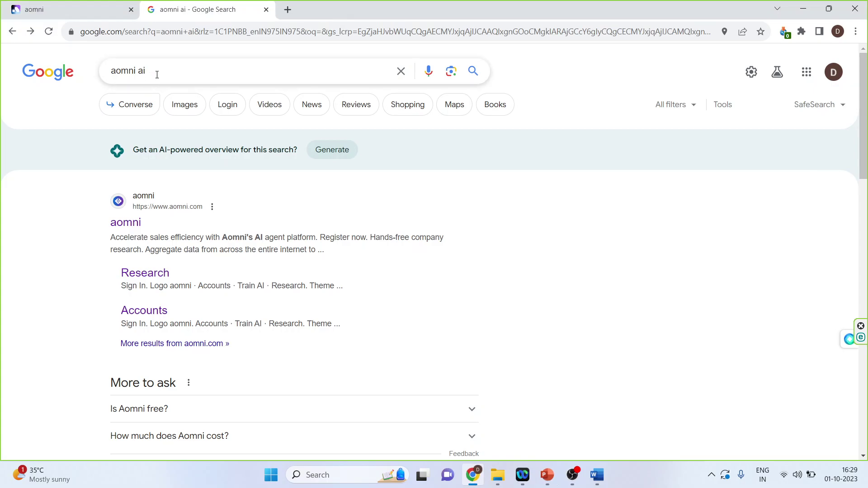
pyautogui.click(142, 227)
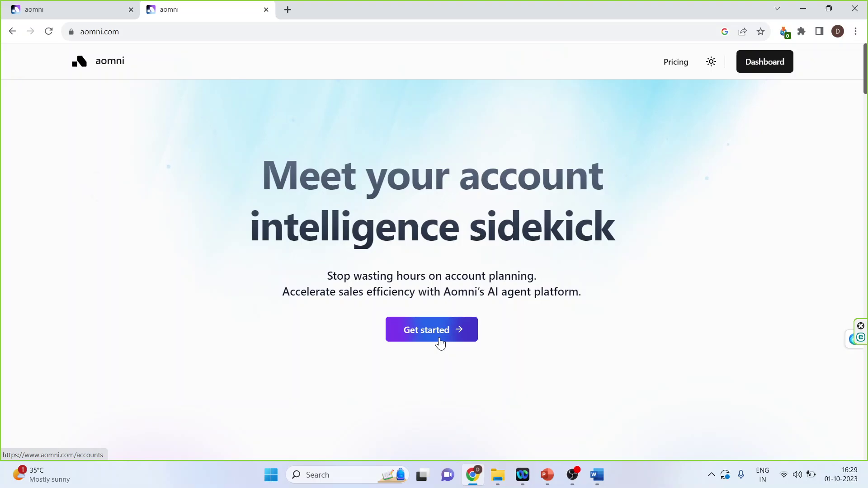
pyautogui.hotkey('ctrl', '+')
pyautogui.hotkey('ctrl', '-')
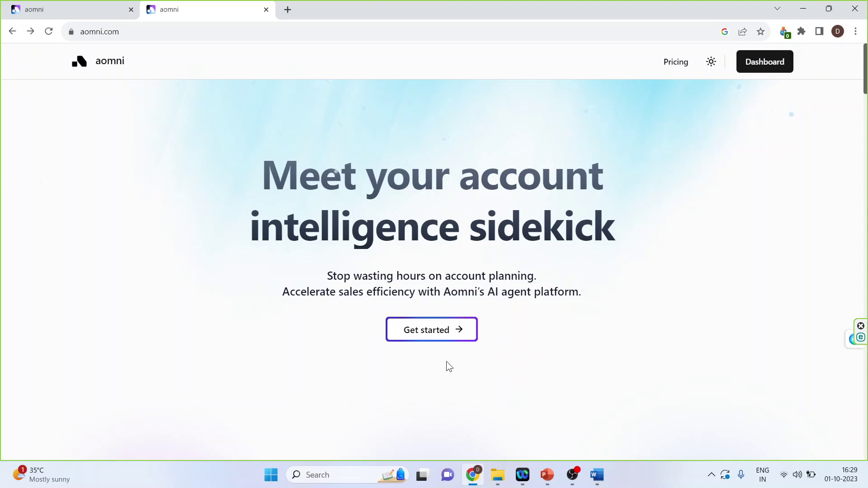
# Submit 'customer relationship management' as a new query on Aomni's Research page
pyautogui.click(424, 329)
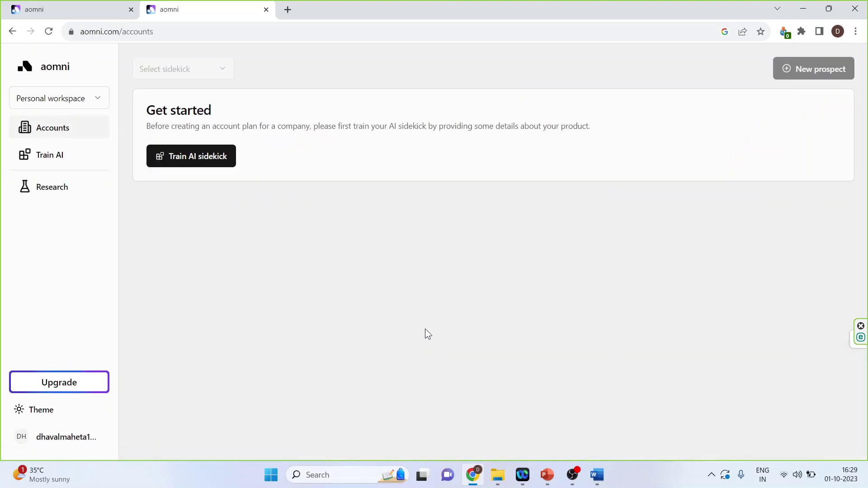
pyautogui.click(50, 194)
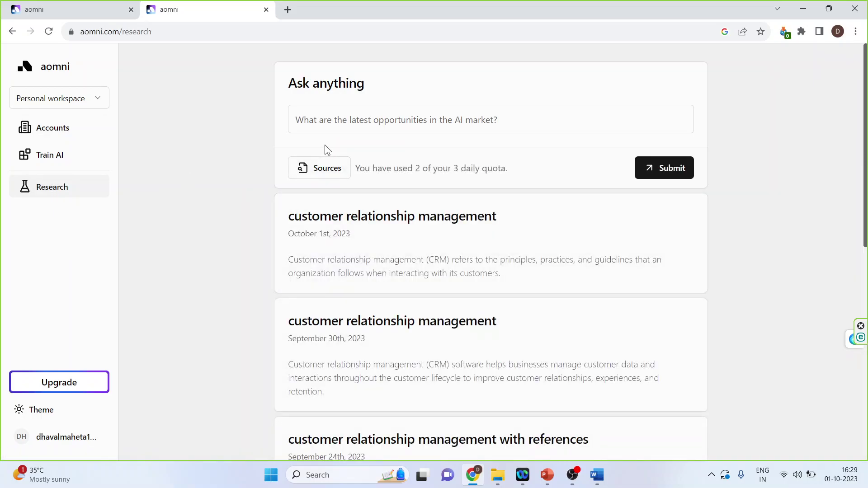
pyautogui.write('c')
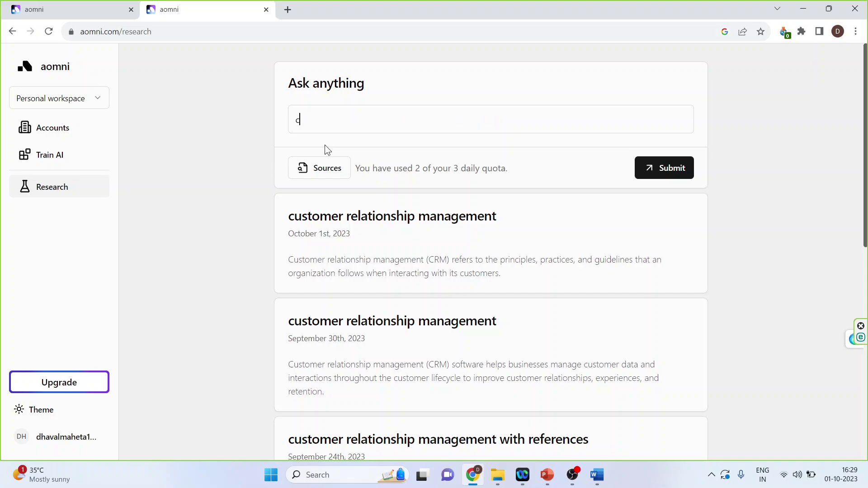
pyautogui.write('ustomer relationship management')
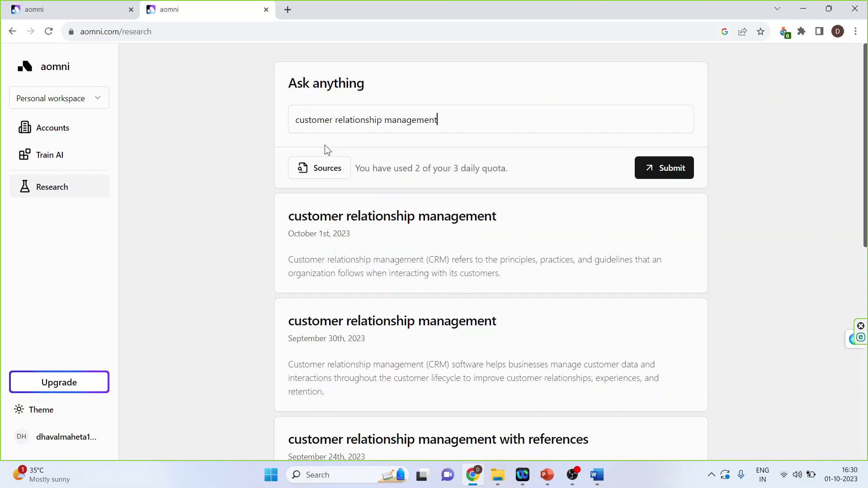
pyautogui.press('Return')
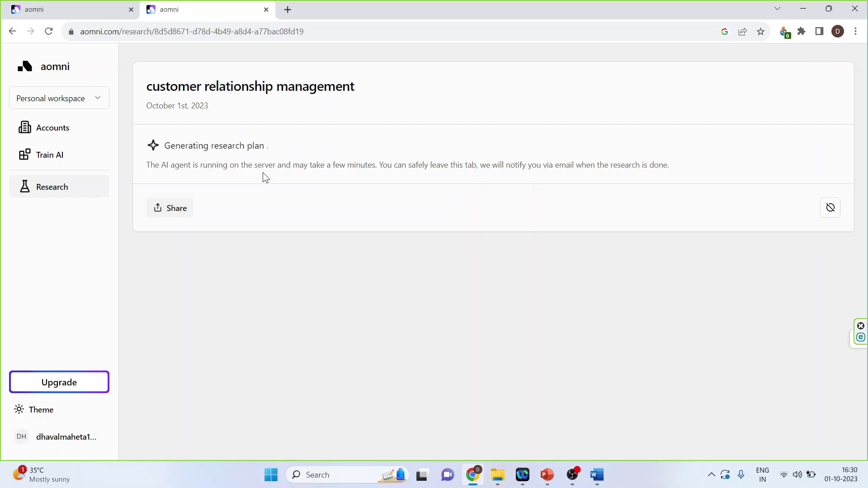
# Switch to the first tab showing the finished 7-source report at normal zoom
pyautogui.hotkey('ctrl', '1')
pyautogui.hotkey('ctrl', '0')
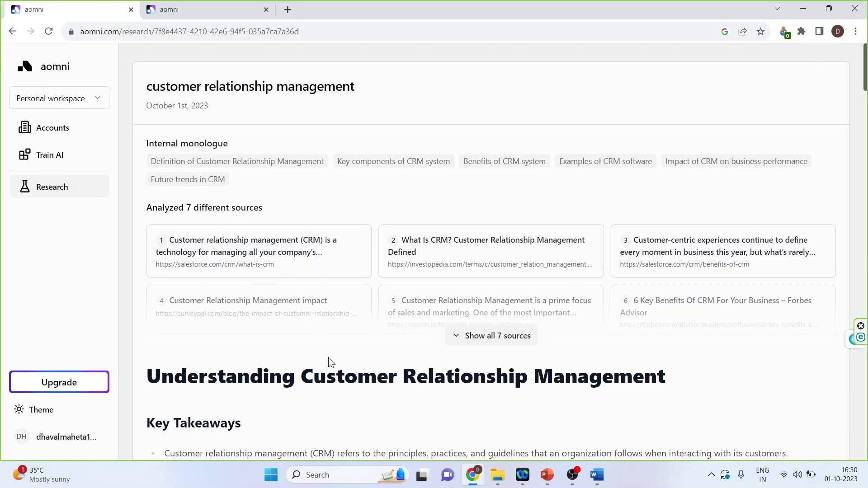
pyautogui.scroll(-6, 328, 357)
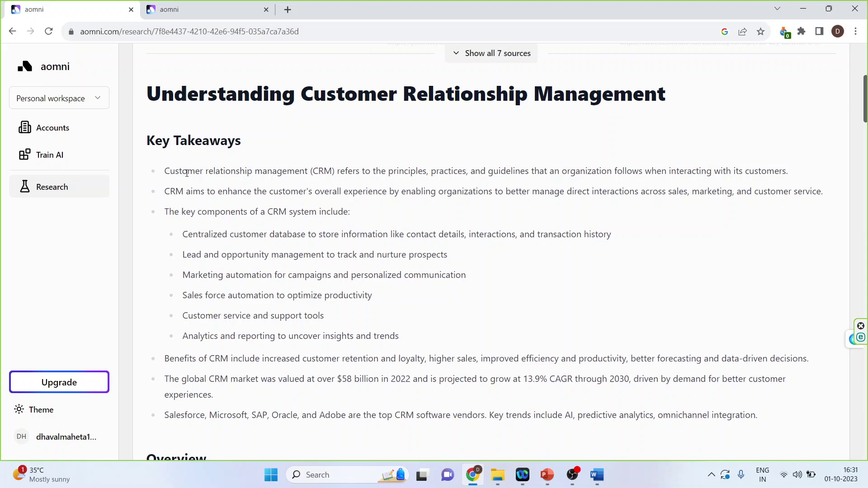
pyautogui.scroll(-10, 212, 339)
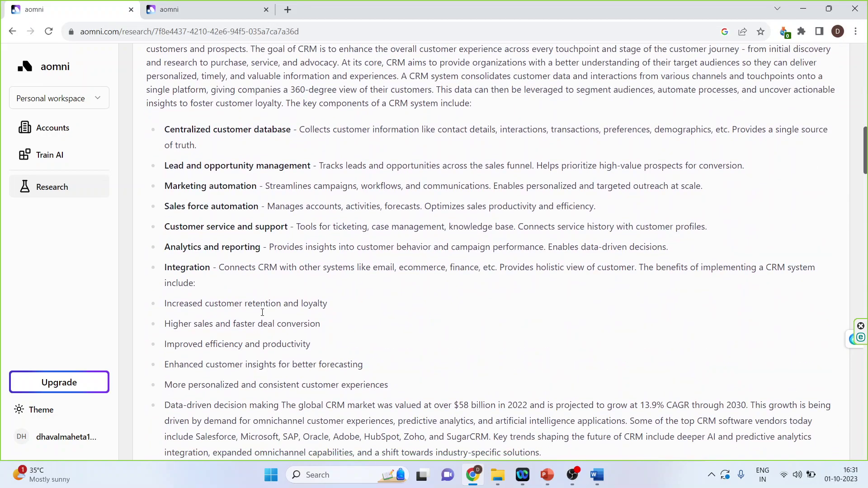
pyautogui.scroll(-7, 261, 312)
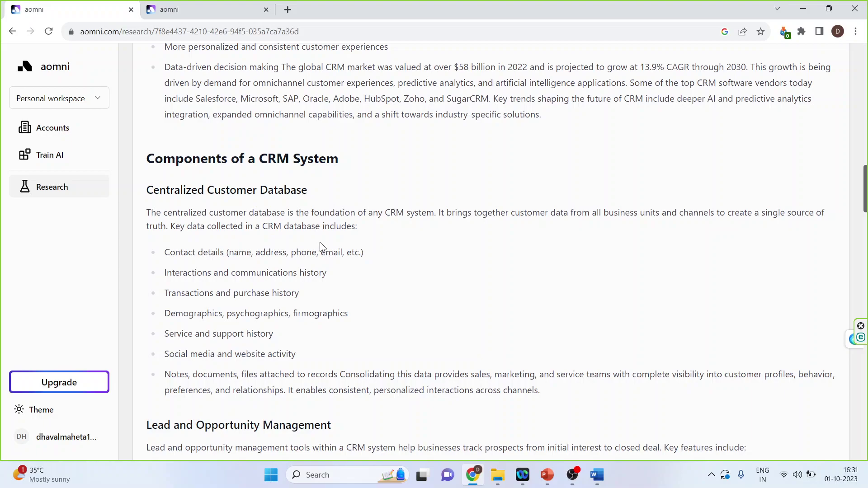
pyautogui.scroll(-4, 295, 399)
pyautogui.scroll(-18, 231, 341)
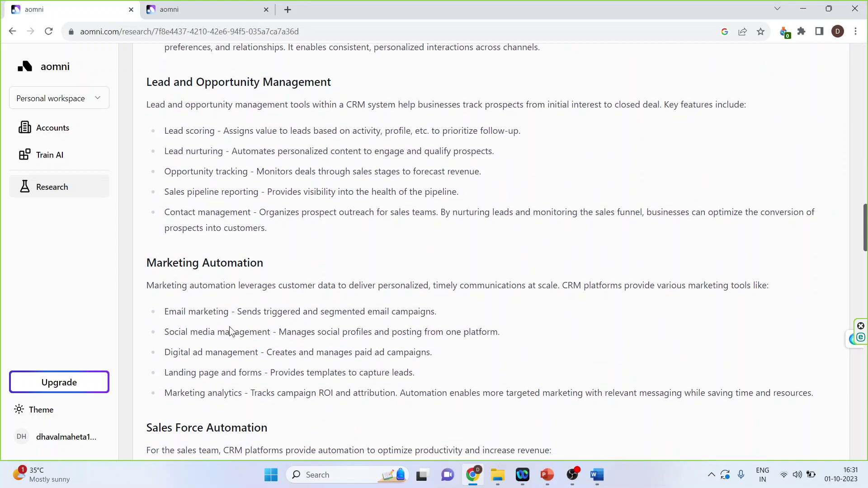
pyautogui.scroll(-17, 230, 327)
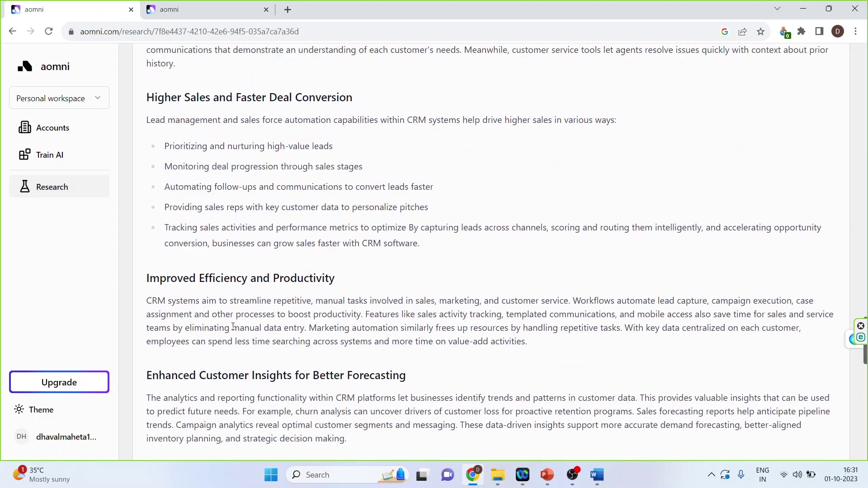
pyautogui.scroll(-11, 231, 329)
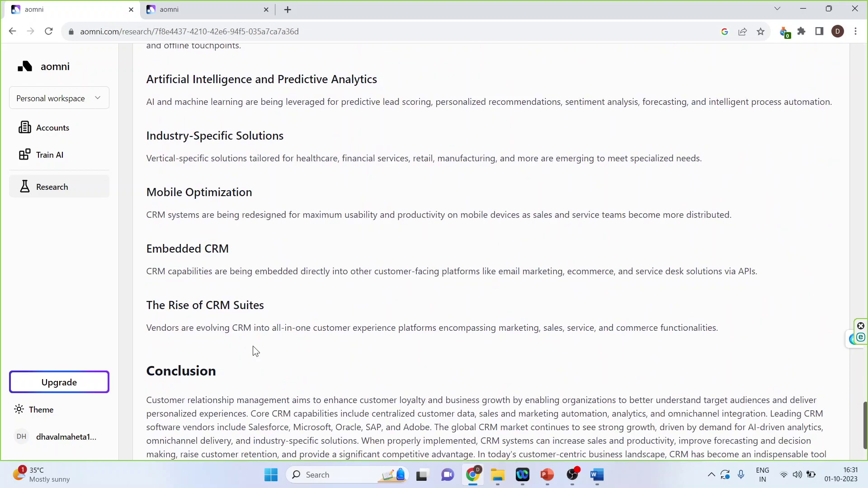
pyautogui.scroll(20, 319, 340)
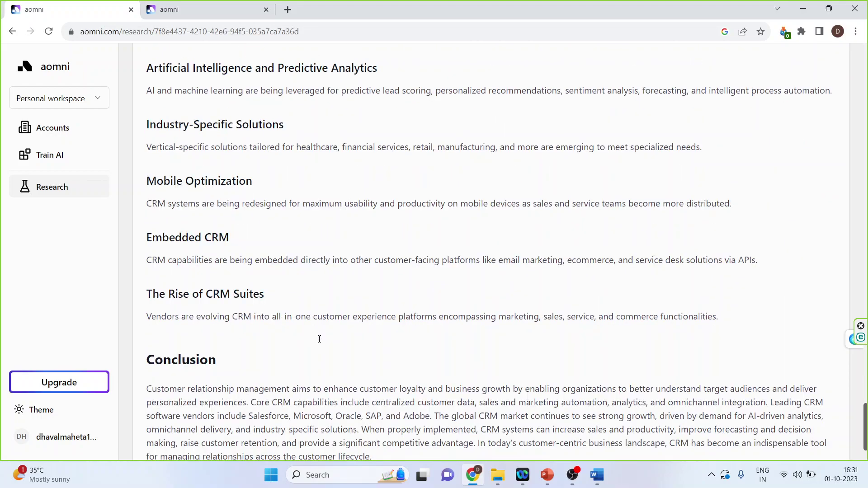
pyautogui.scroll(20, 320, 339)
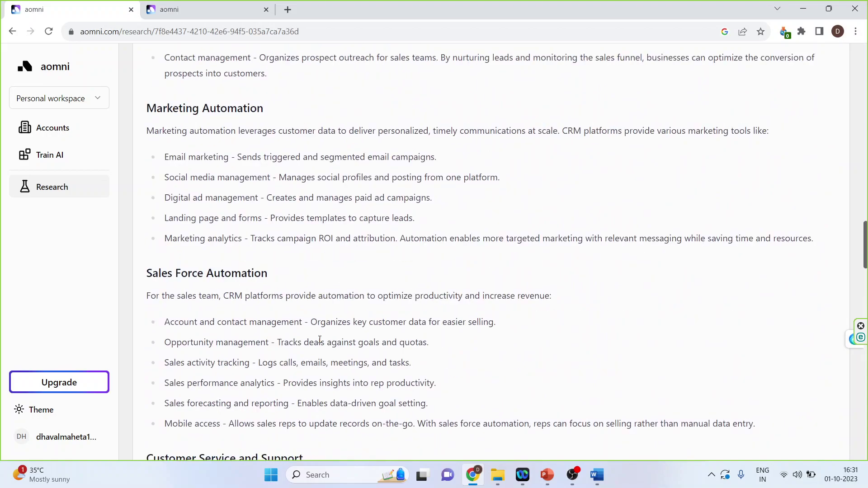
pyautogui.scroll(15, 319, 340)
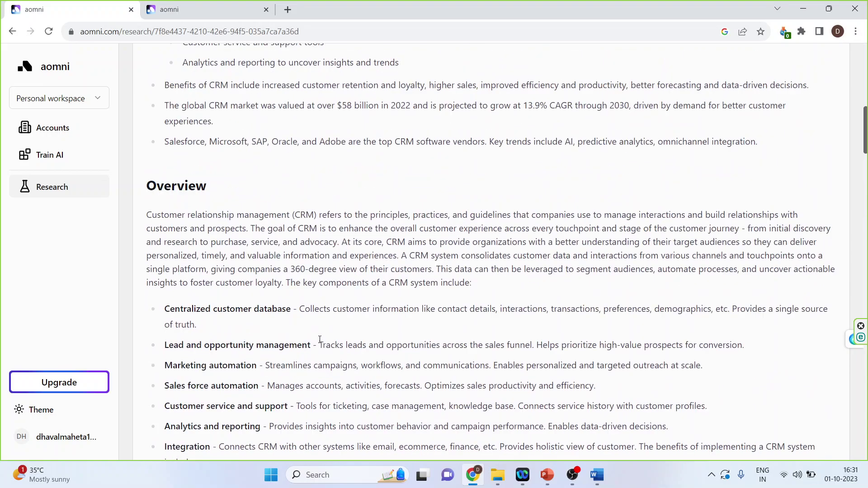
pyautogui.scroll(3, 332, 276)
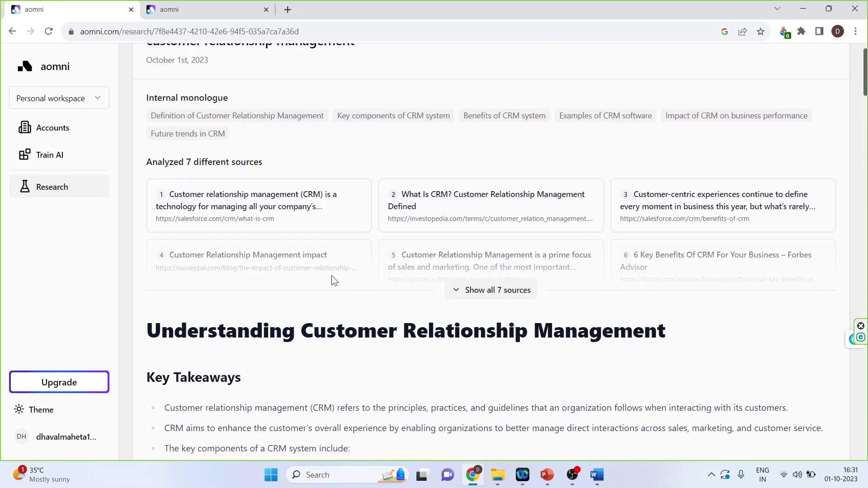
pyautogui.click(235, 207)
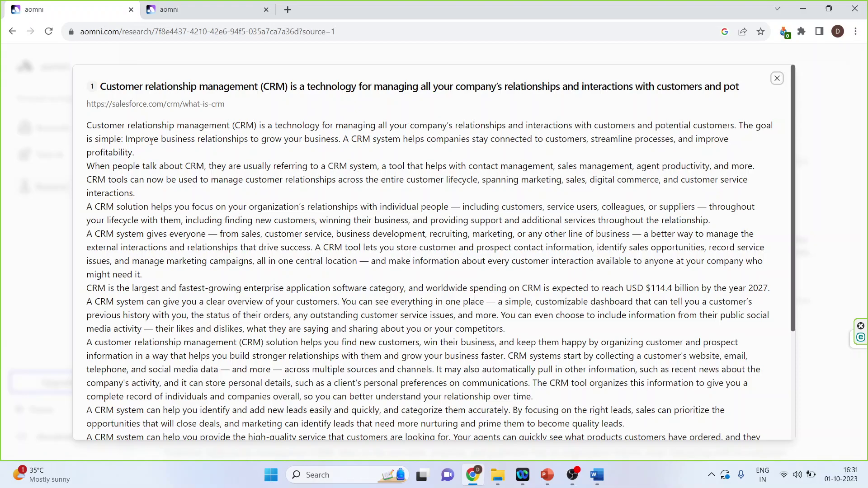
pyautogui.scroll(-3, 155, 177)
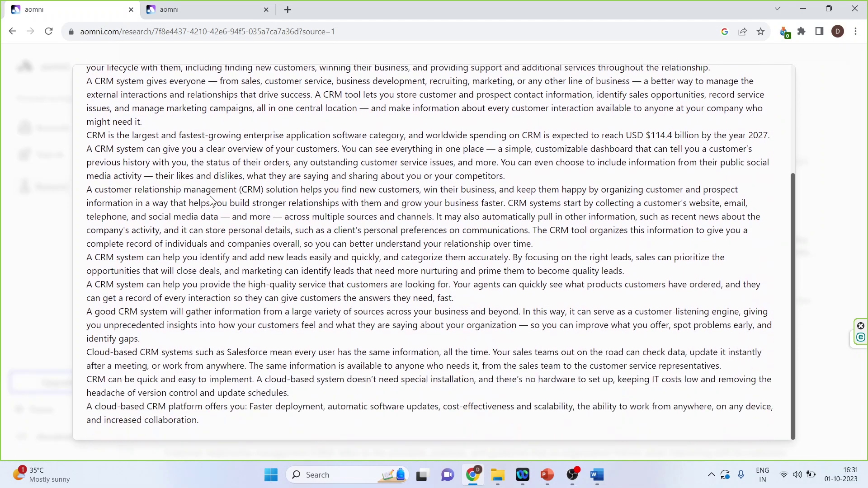
pyautogui.scroll(3, 210, 200)
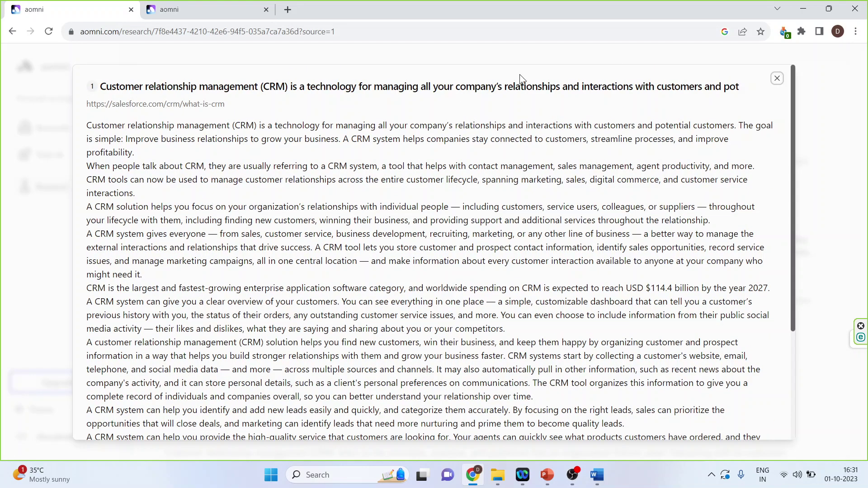
pyautogui.click(776, 81)
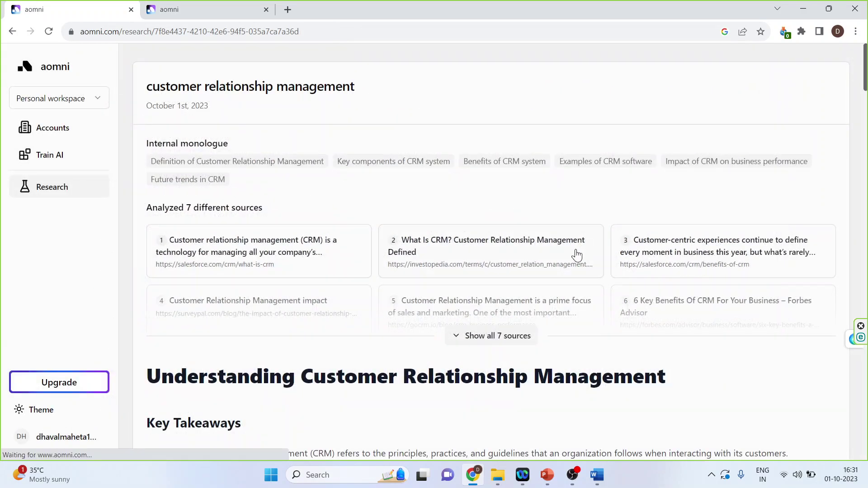
pyautogui.click(506, 249)
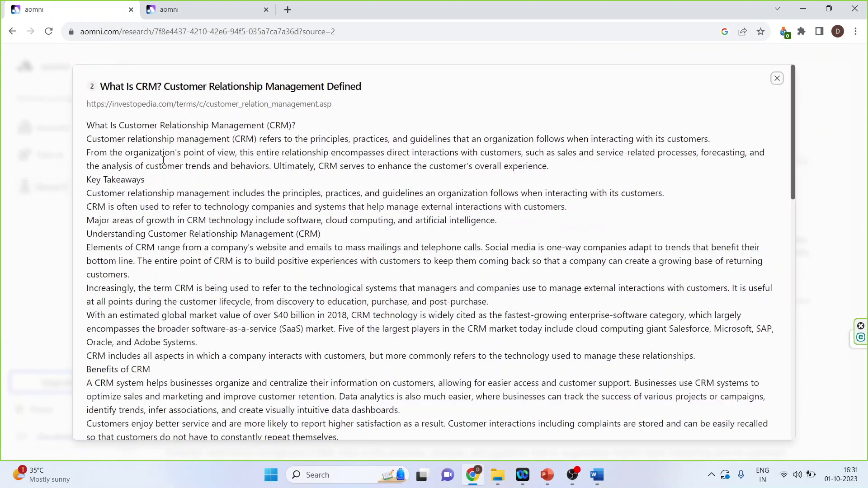
pyautogui.click(776, 79)
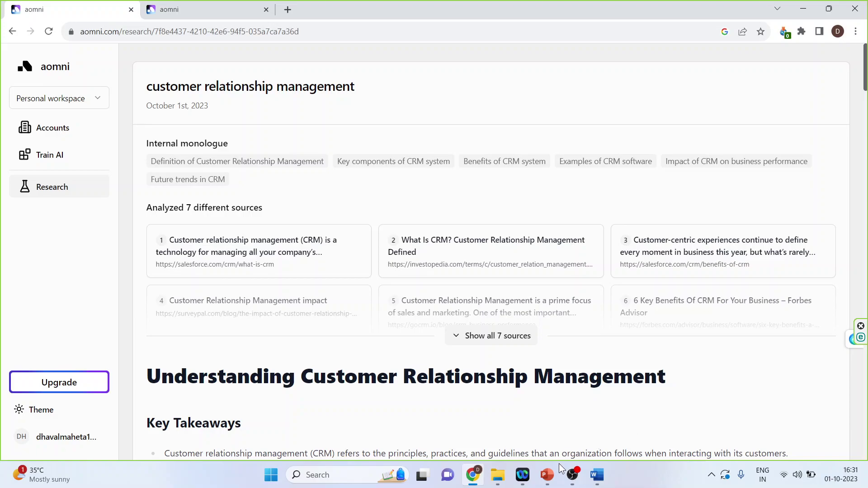
# Return to the '13. Keenious' presentation and display slide 2 of 24
pyautogui.click(547, 474)
pyautogui.click(105, 208)
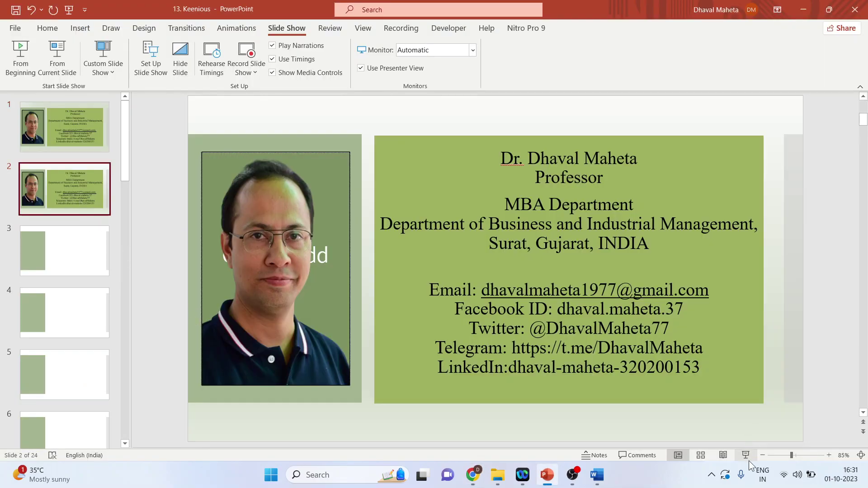